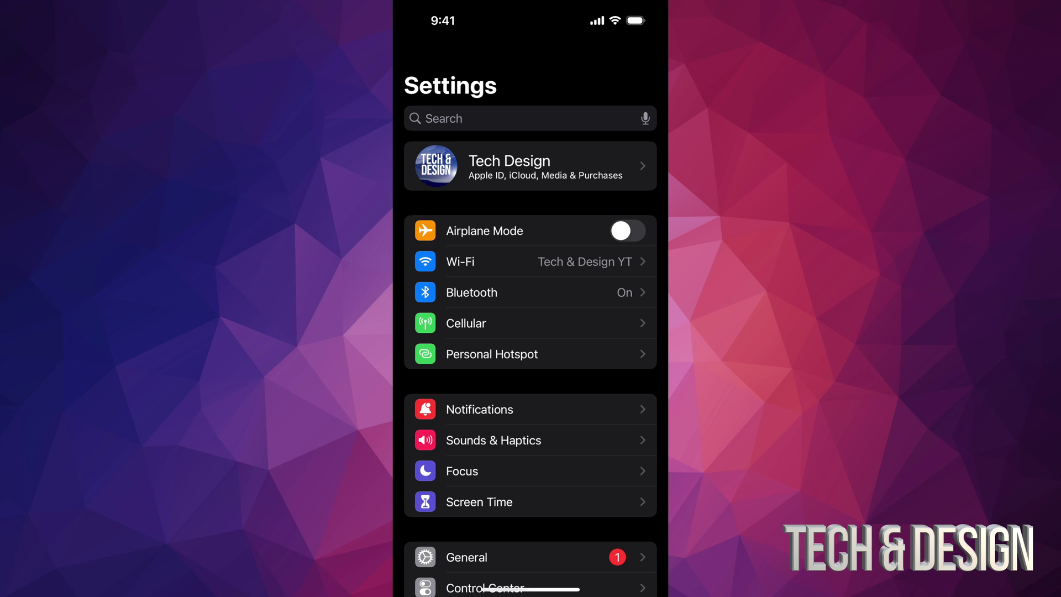
scroll(531, 331, "down", 5)
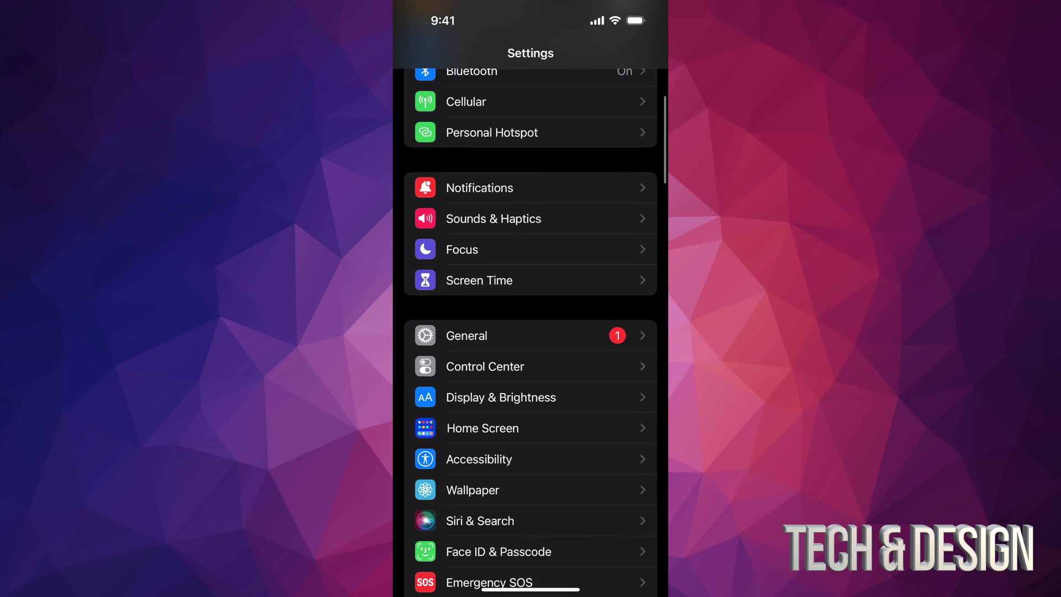
Step: Scroll down the Settings list and open the General page
left_click(531, 280)
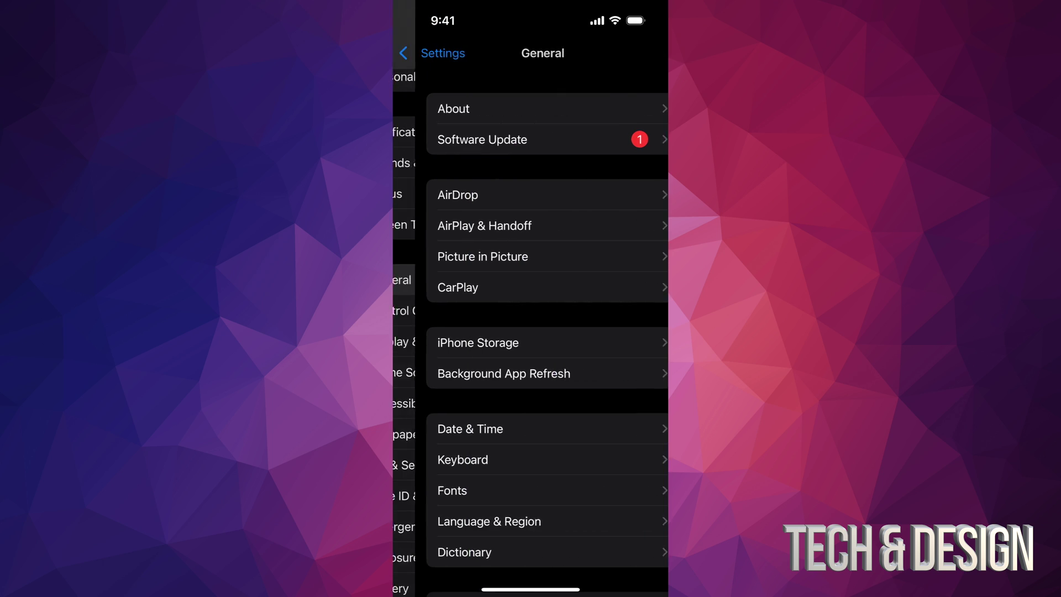
Step: Check Software Update until iOS Security Response 16.4.1 (a) appears, ready to install
left_click(530, 140)
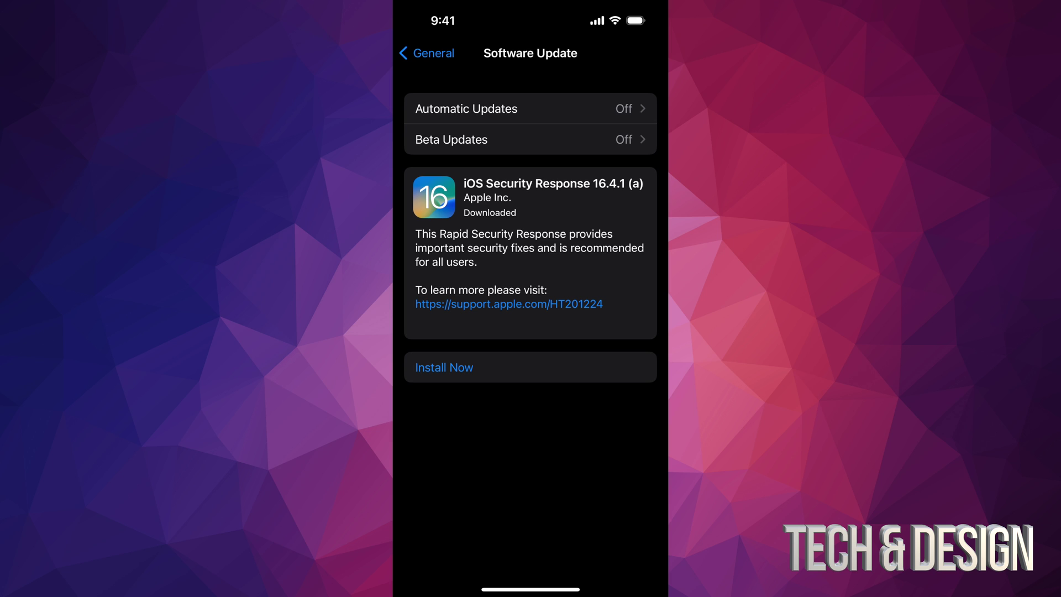
Step: Install Rapid Security Response 16.4.1 (a), unlock the restarted iPhone, and reopen Settings
left_click(445, 368)
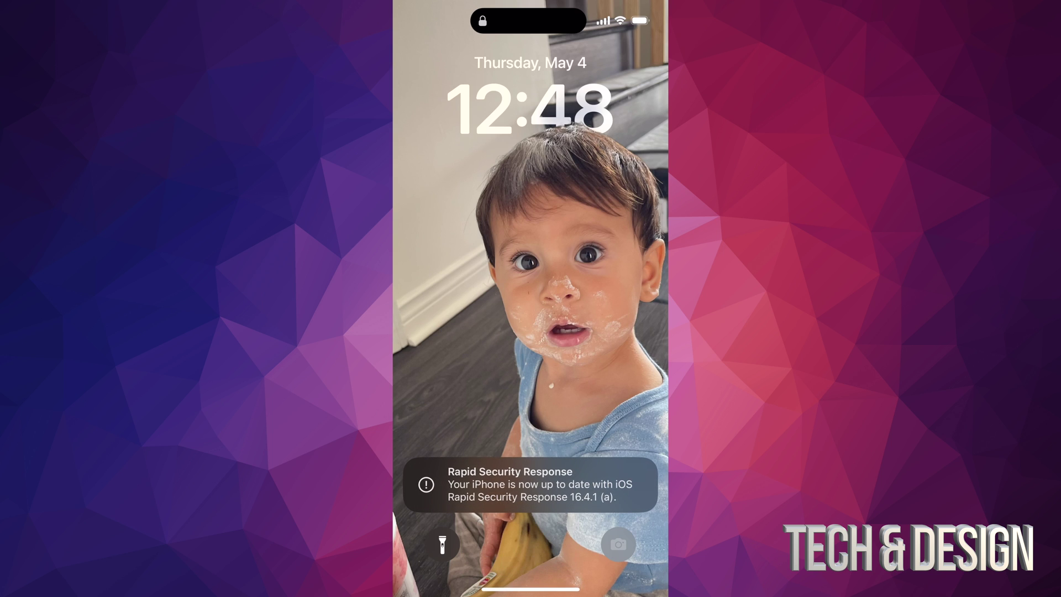
left_click_drag(530, 581, 531, 248)
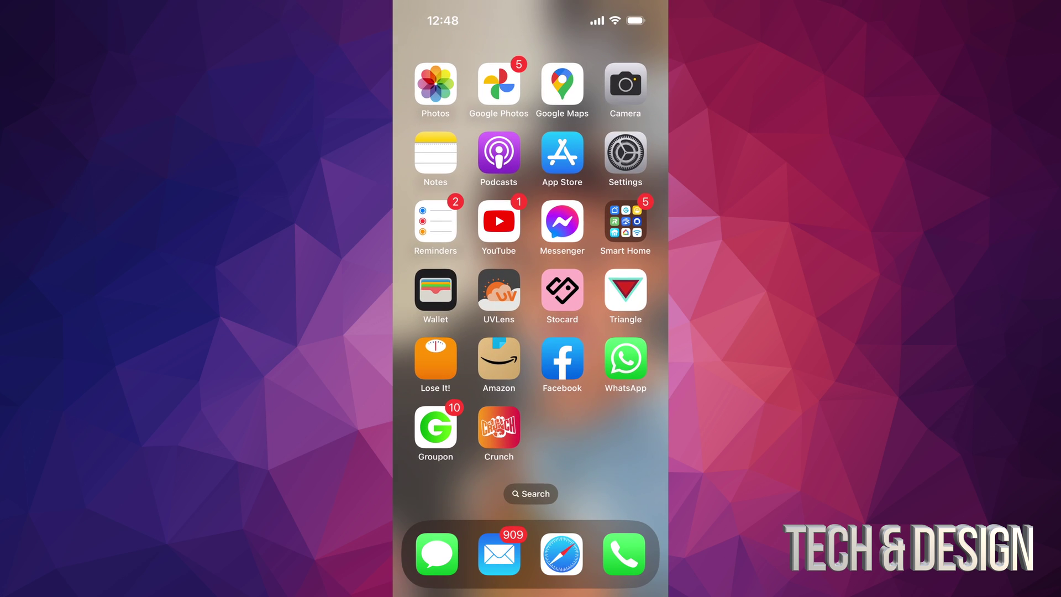
left_click(626, 153)
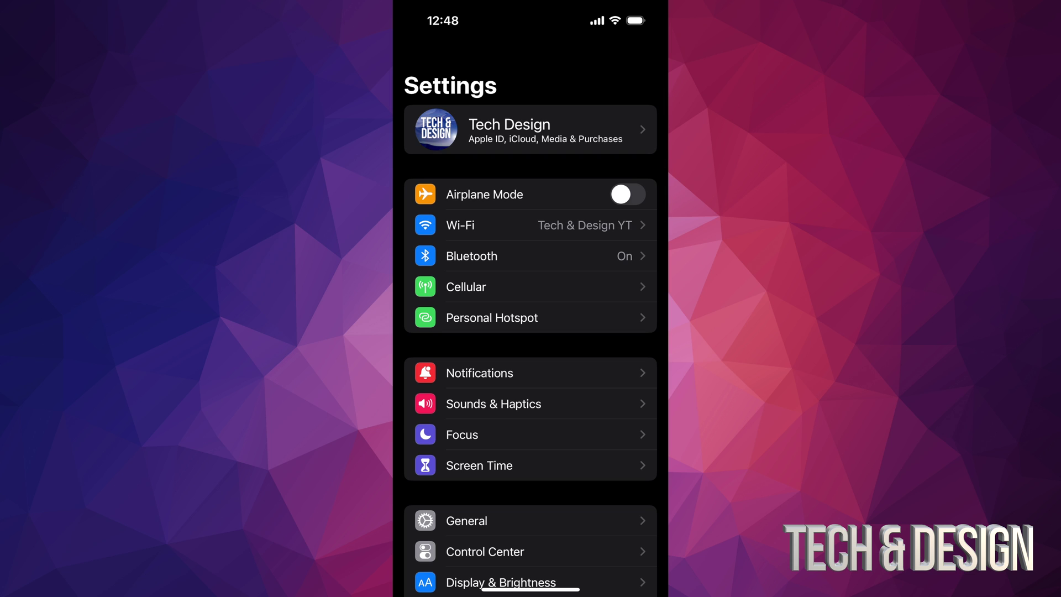
scroll(531, 373, "down", 3)
Step: Check General > Software Update, which should show iOS 16.4.1 (a) as up to date
left_click(531, 410)
left_click(523, 140)
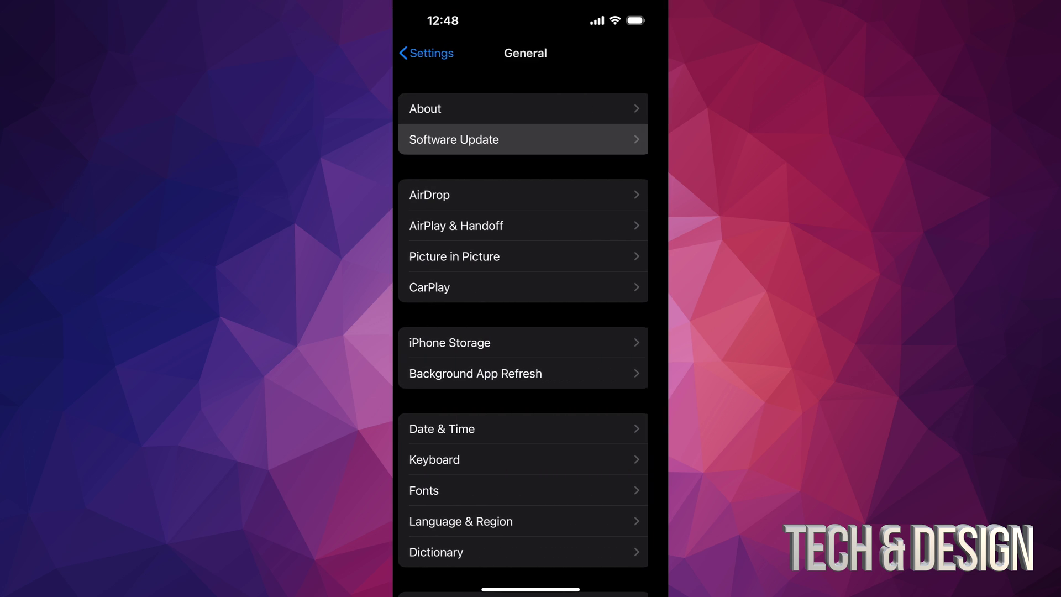